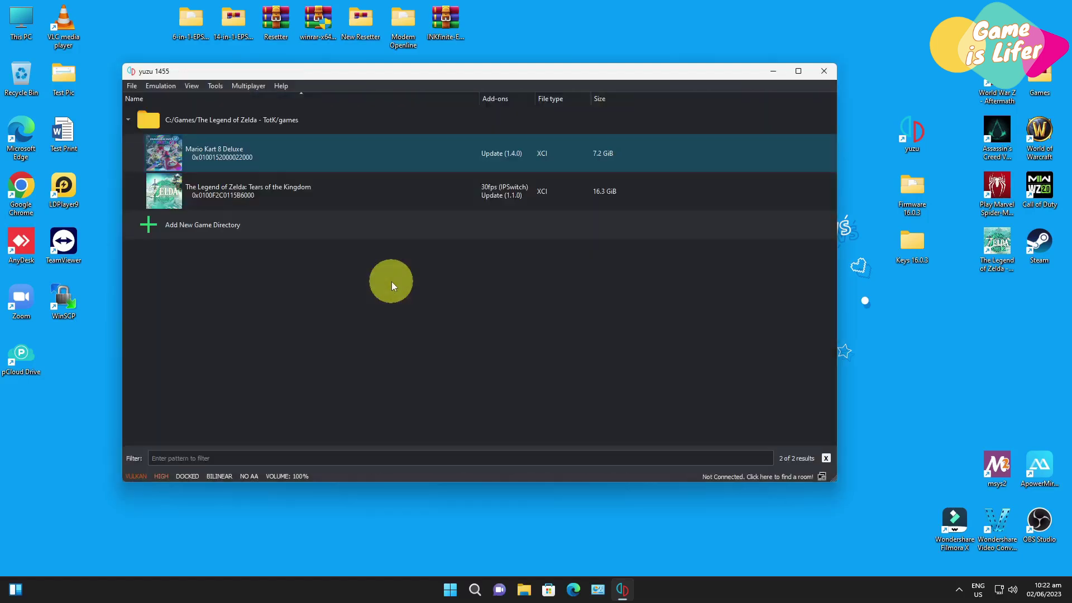
- Open the yuzu data folder from the emulator and go into its keys subfolder
left_click(131, 86)
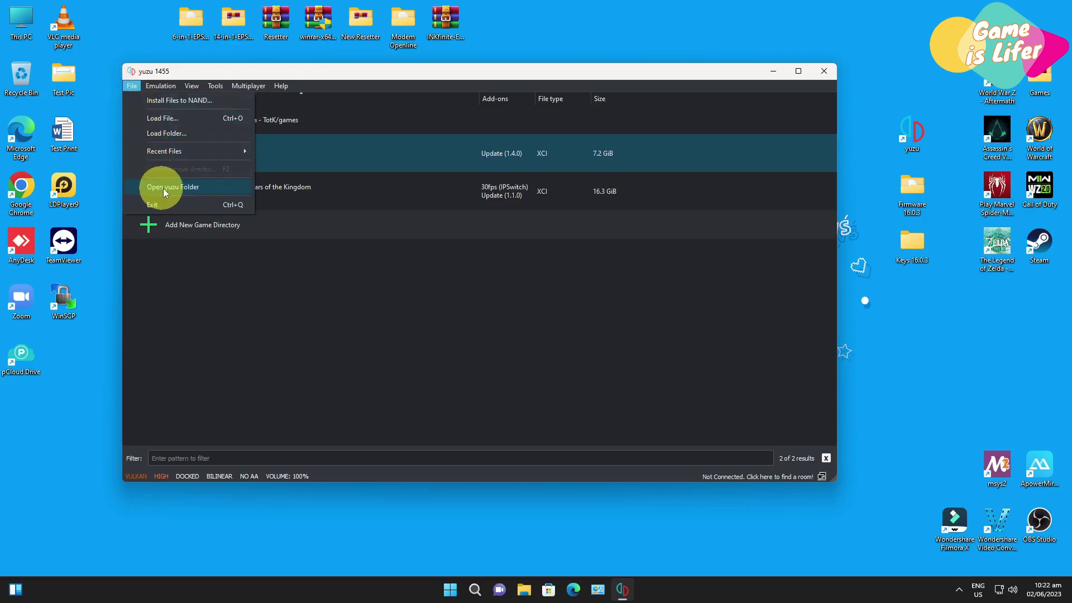
left_click(181, 189)
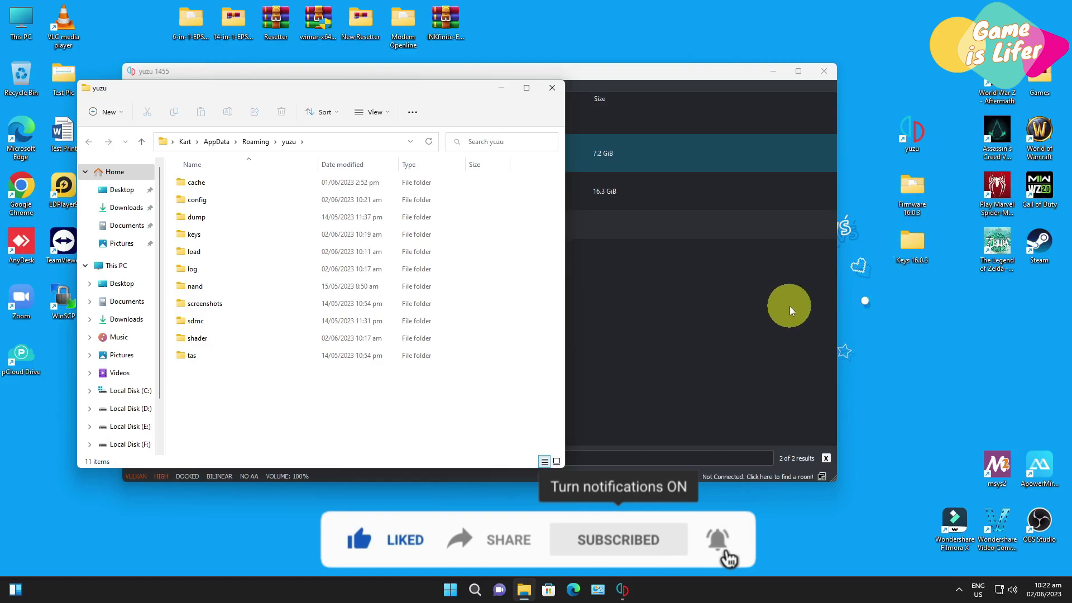
left_click(913, 261)
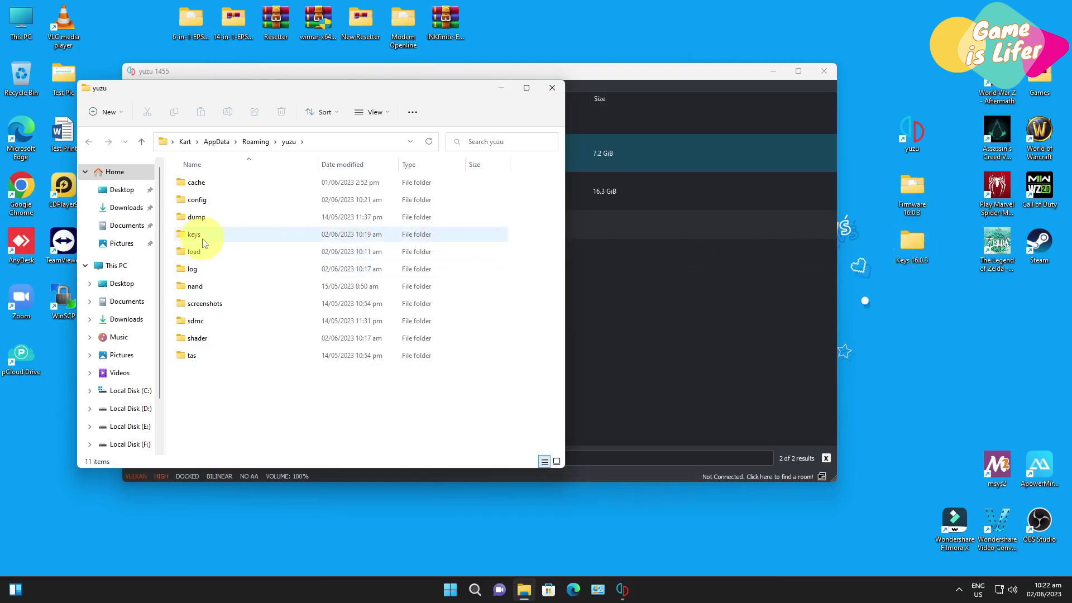
mouse_move(196, 237)
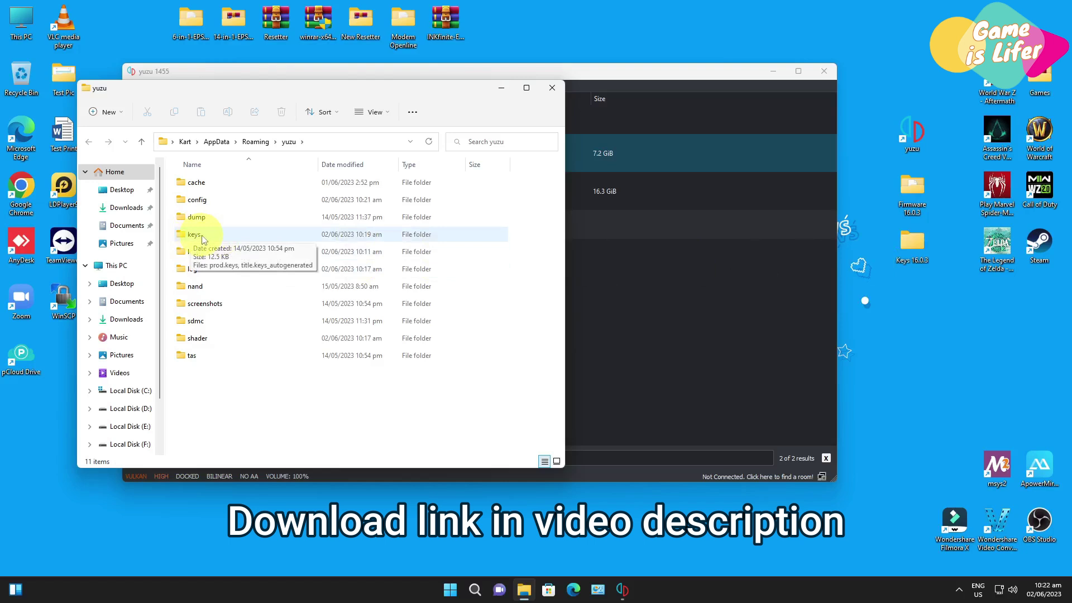
left_click(201, 236)
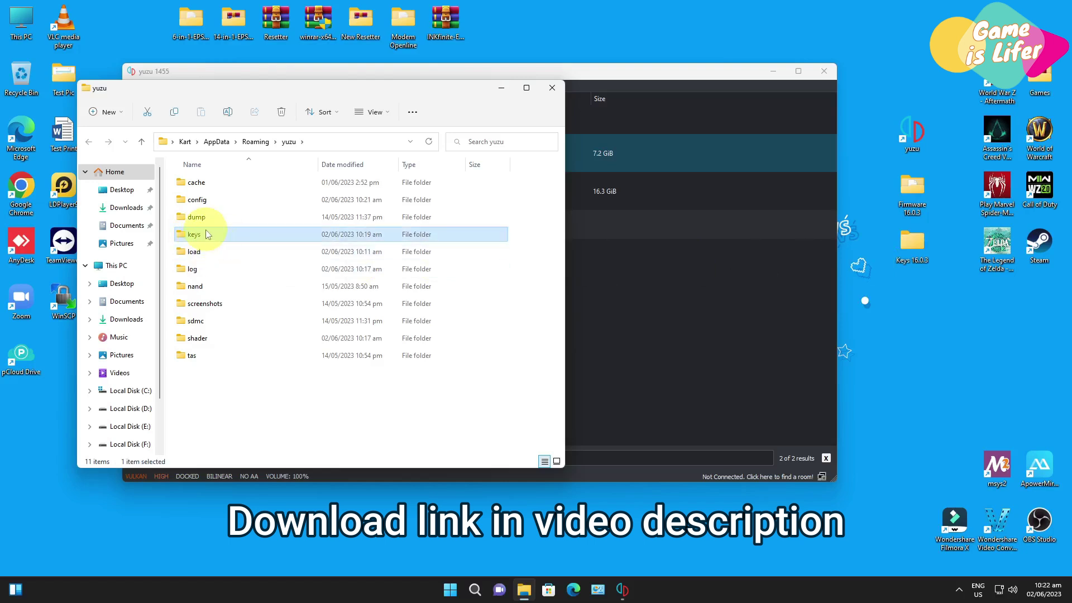
double_click(203, 237)
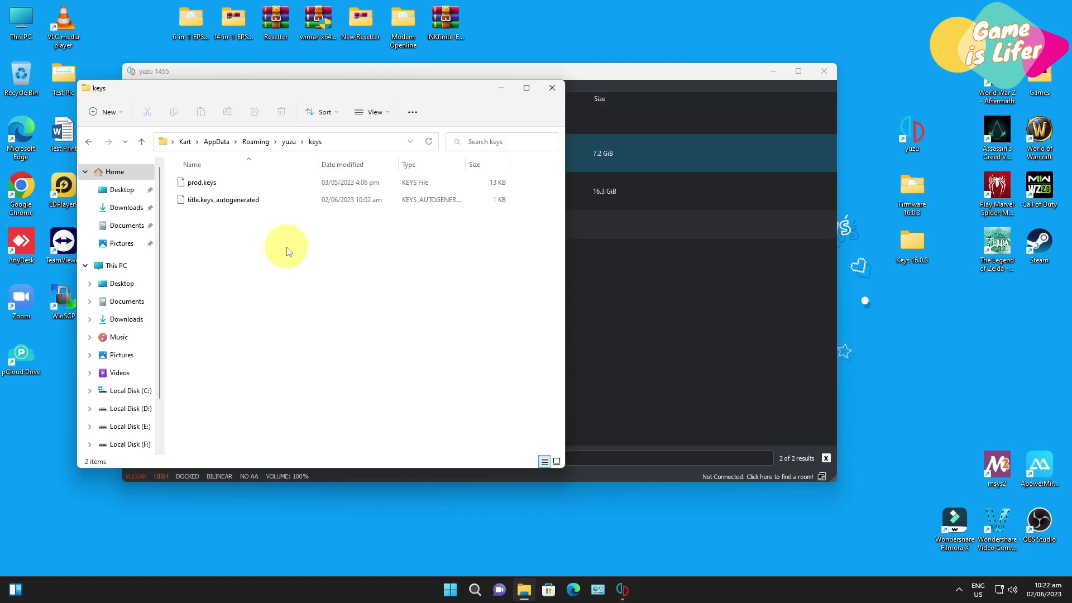
- Delete prod.keys and title.keys_autogenerated from the yuzu keys folder
left_click_drag(287, 251, 187, 180)
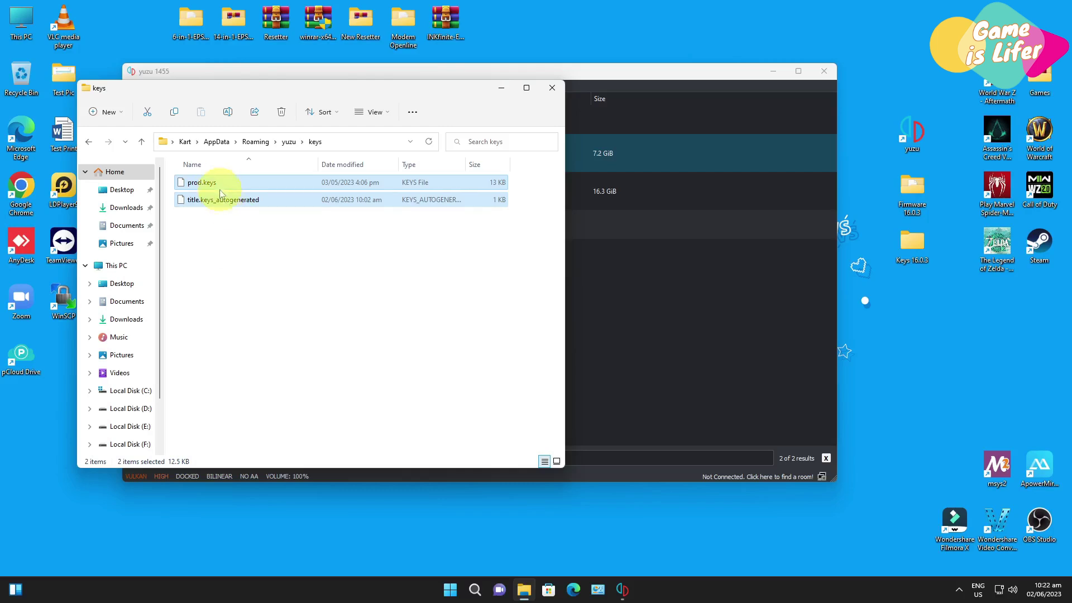
right_click(205, 183)
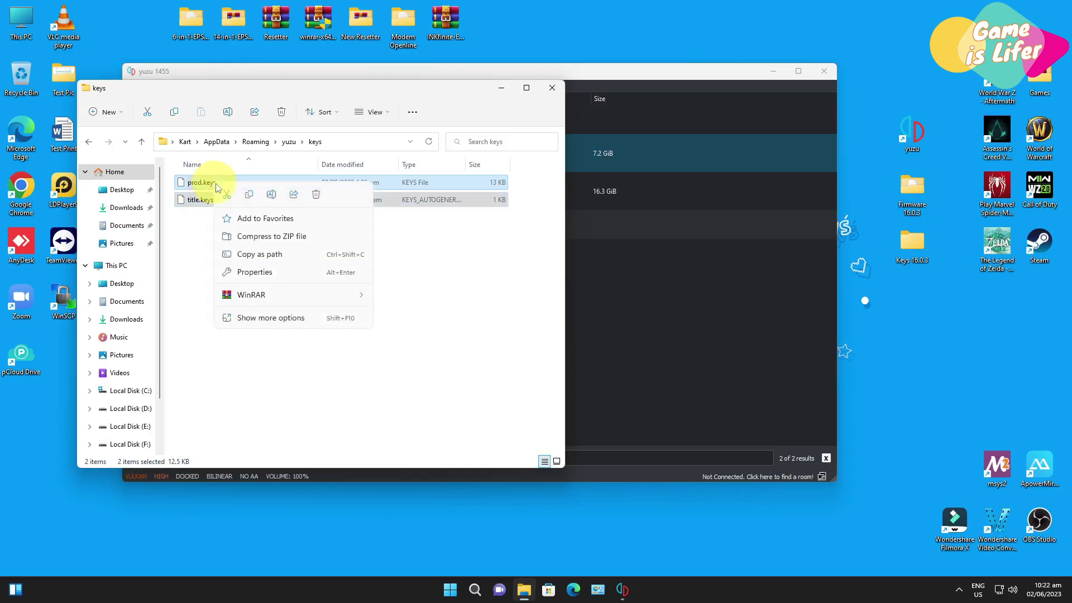
left_click(316, 195)
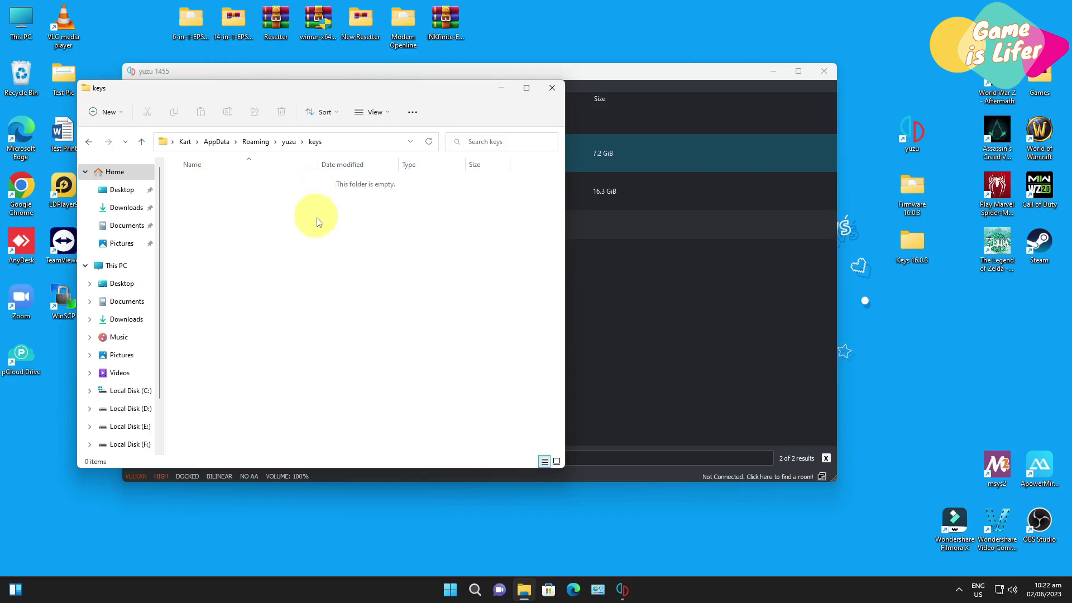
- Move prod.keys and title.keys from the desktop folder Keys 16.0.3 into the yuzu keys folder, then close the source folder
left_click(909, 247)
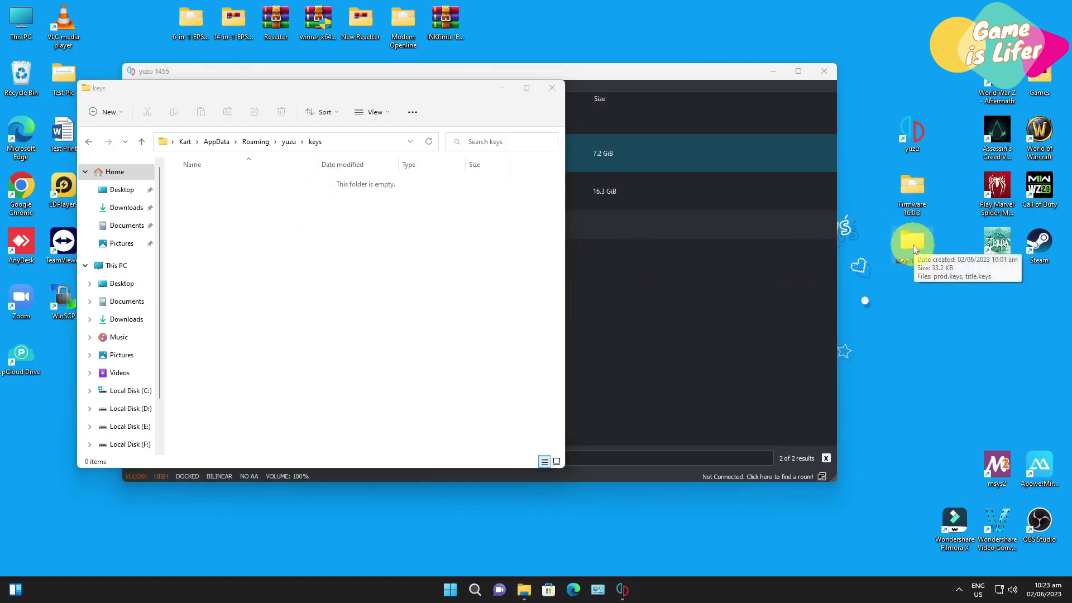
double_click(912, 246)
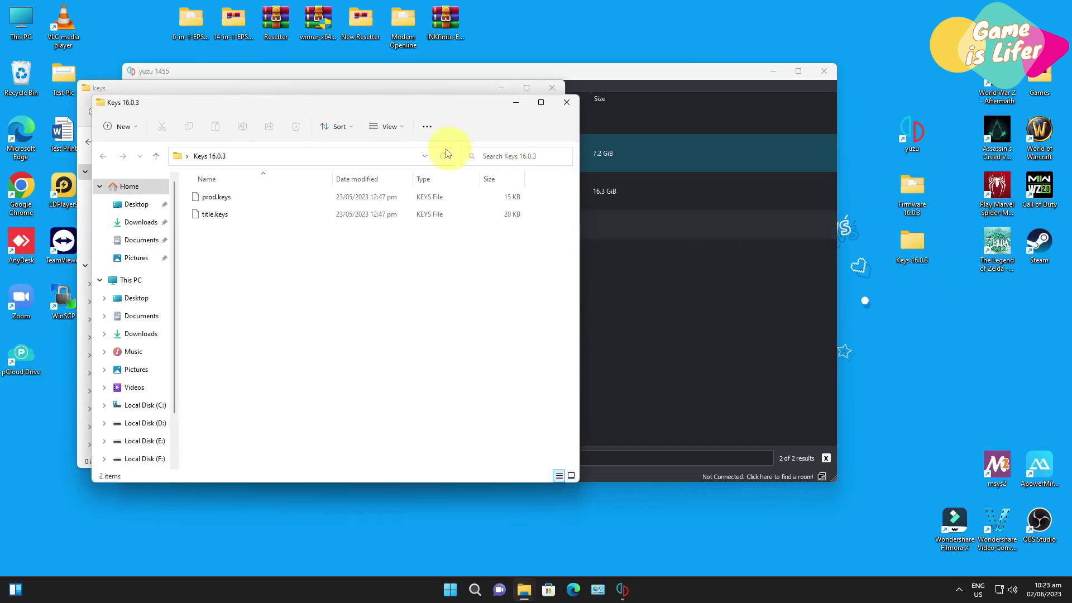
left_click_drag(320, 107, 798, 156)
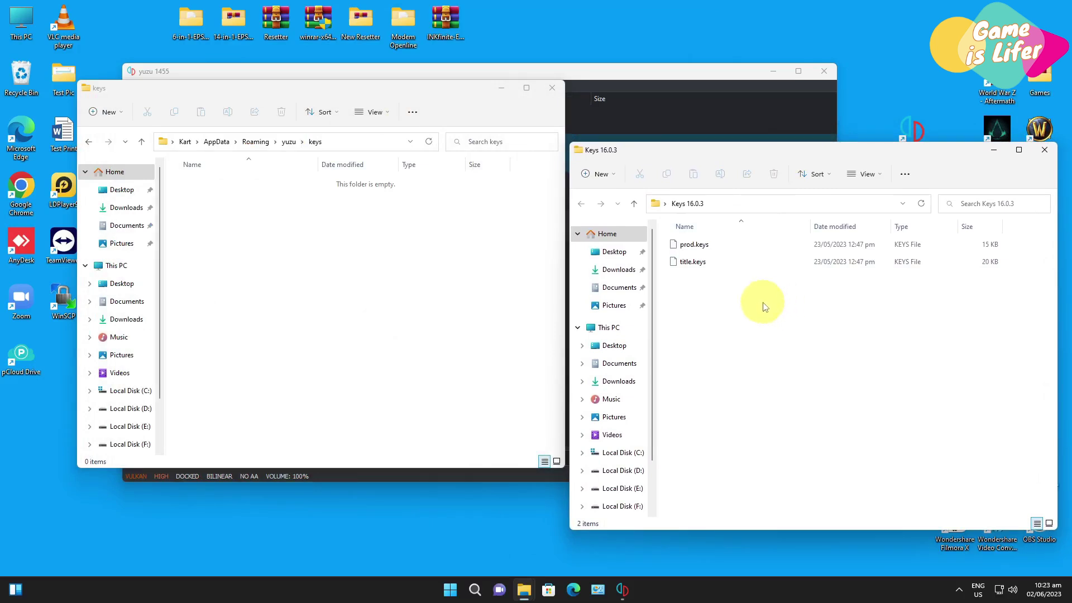
left_click_drag(722, 291, 688, 244)
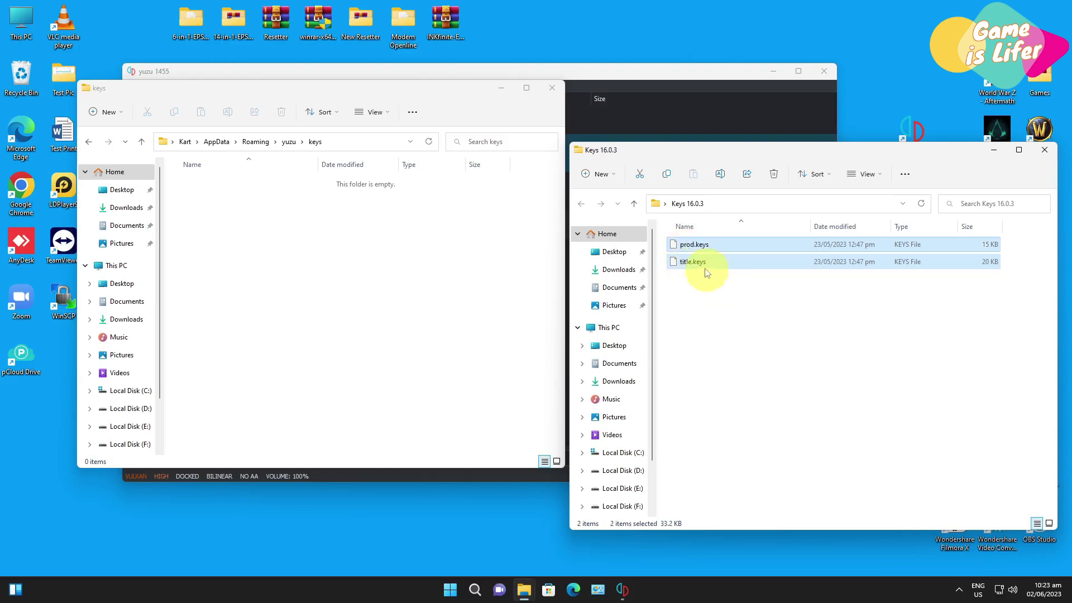
left_click_drag(689, 248, 329, 225)
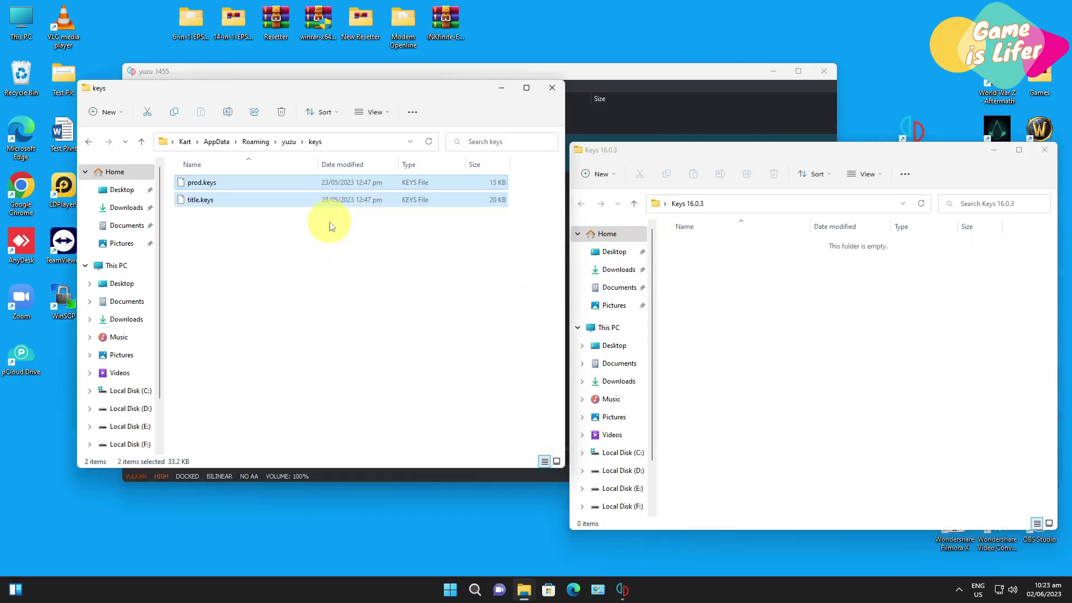
left_click(335, 265)
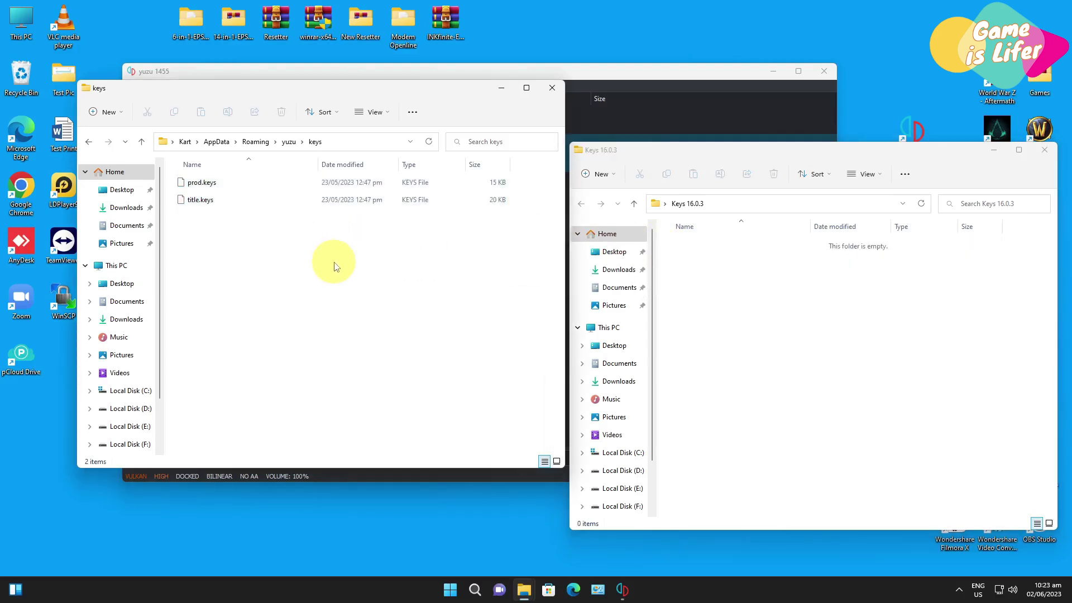
left_click(1044, 150)
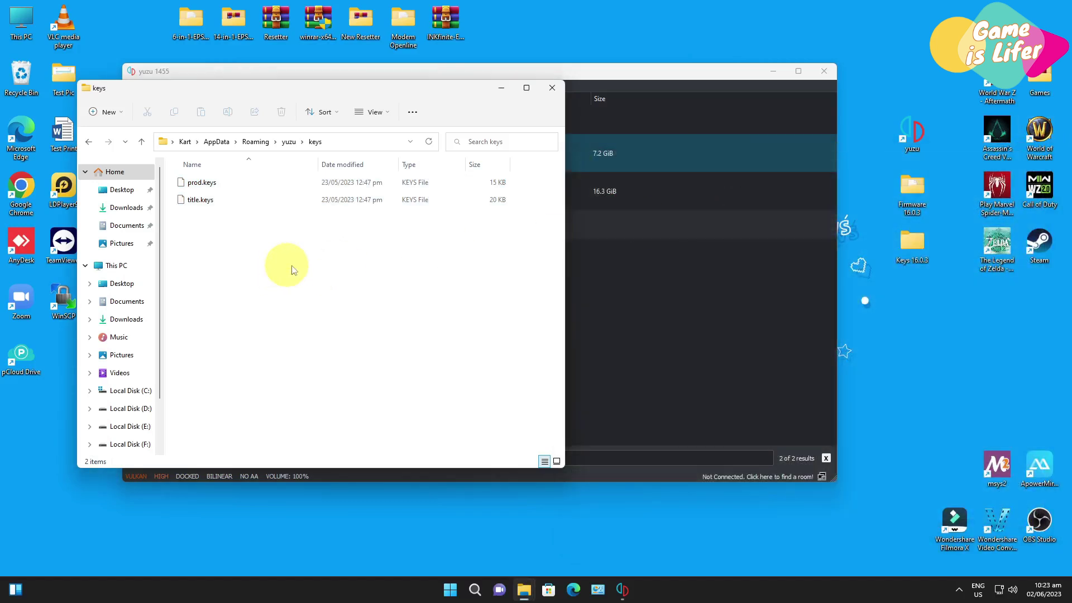
- Go back to the yuzu data folder and open nand > system > Contents > registered
left_click(920, 195)
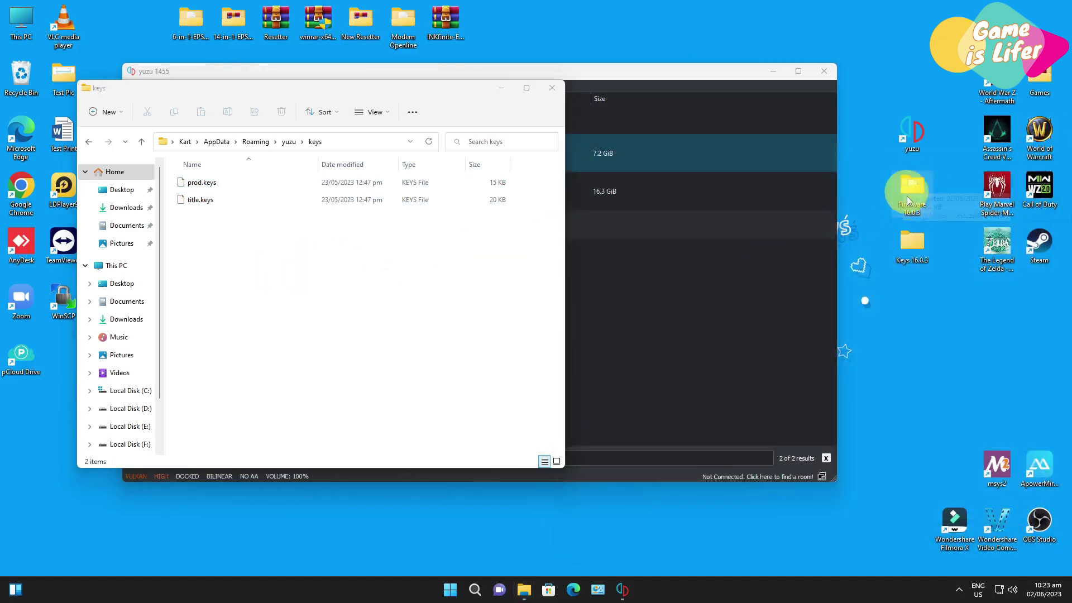
left_click_drag(919, 192, 309, 244)
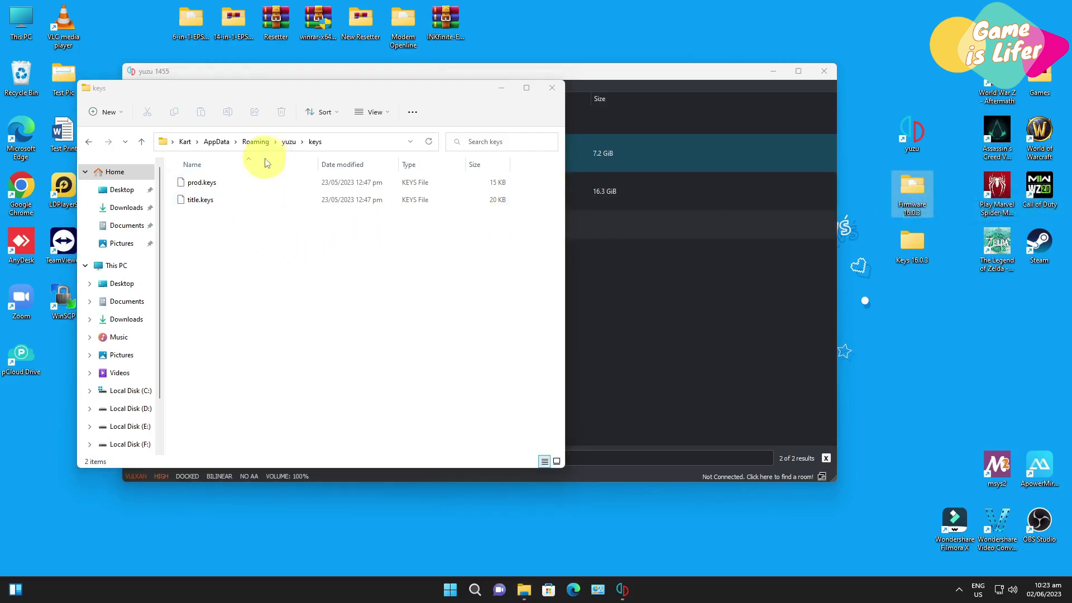
left_click(88, 142)
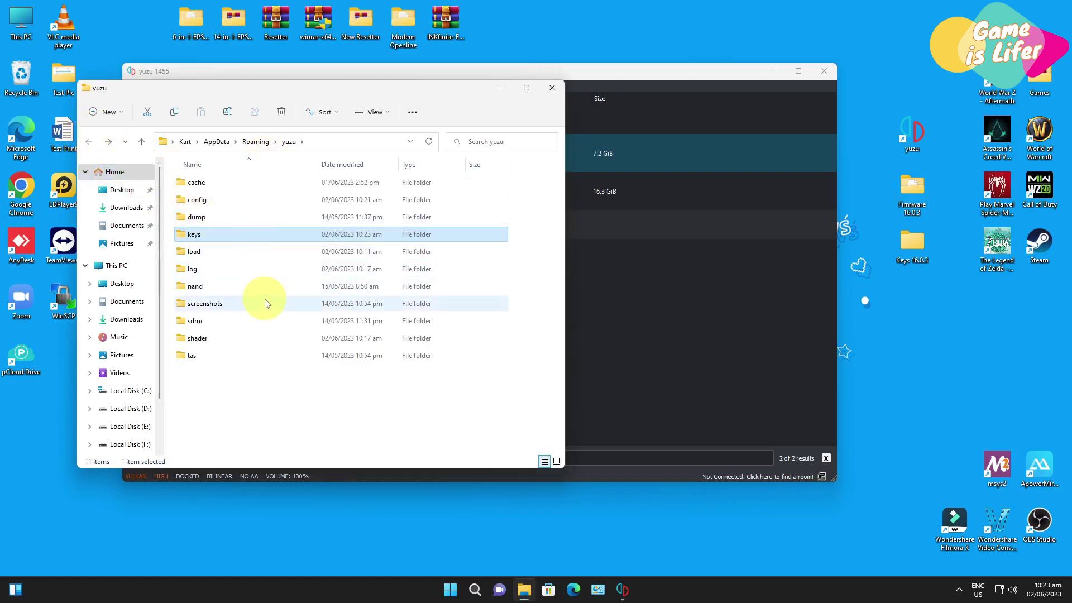
left_click(204, 288)
double_click(206, 288)
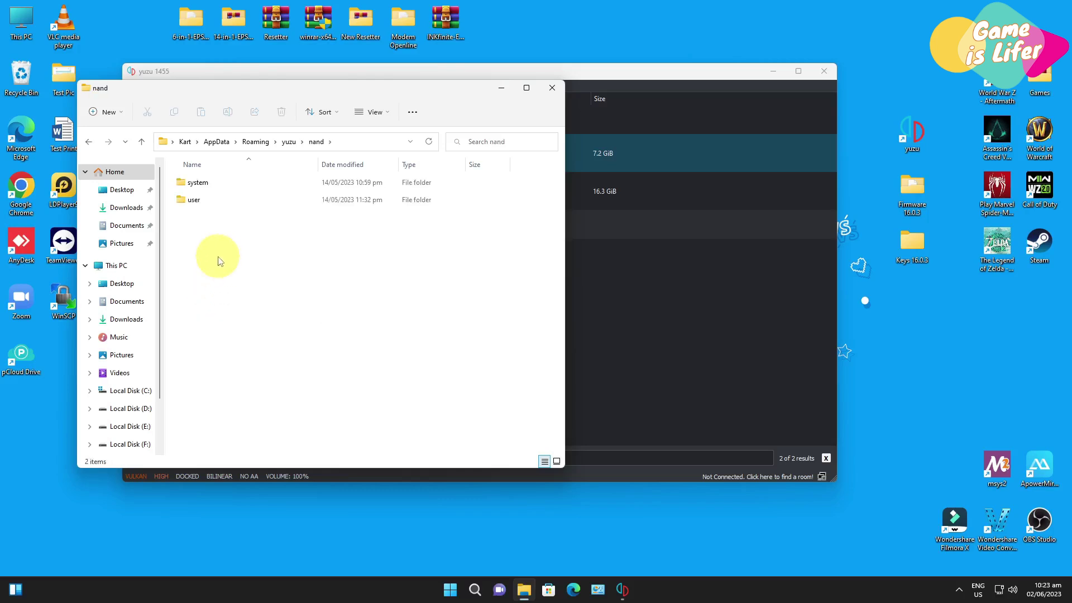
left_click(203, 185)
double_click(202, 186)
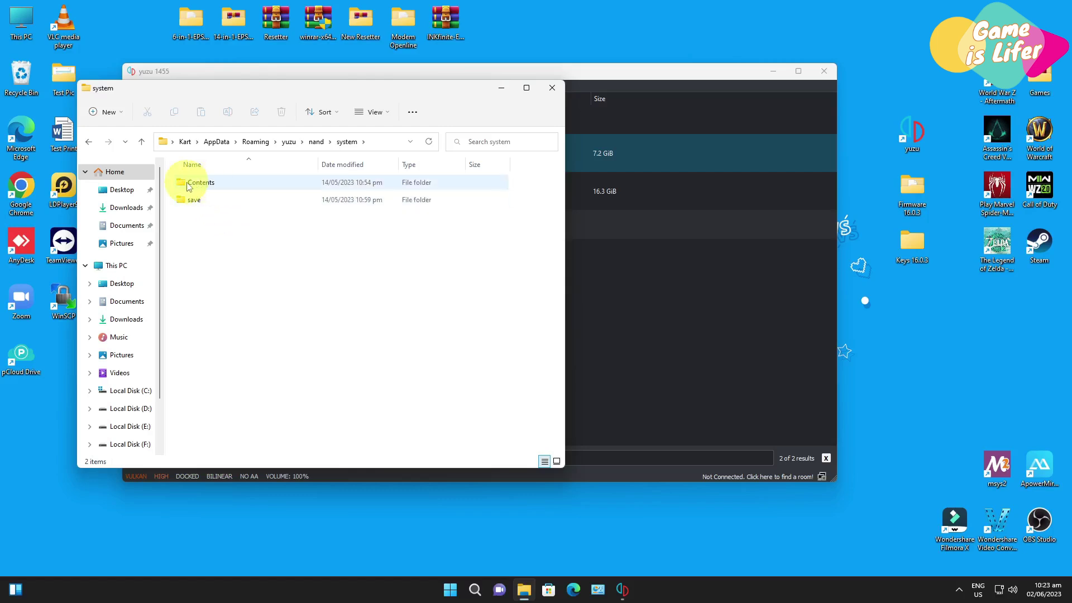
left_click(204, 187)
double_click(210, 188)
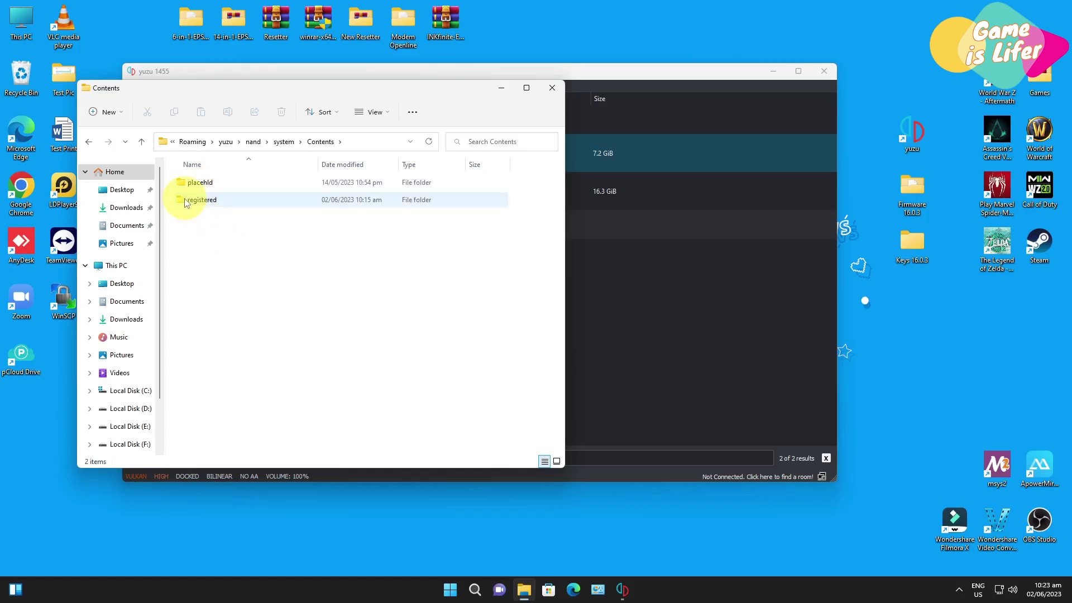
left_click(207, 202)
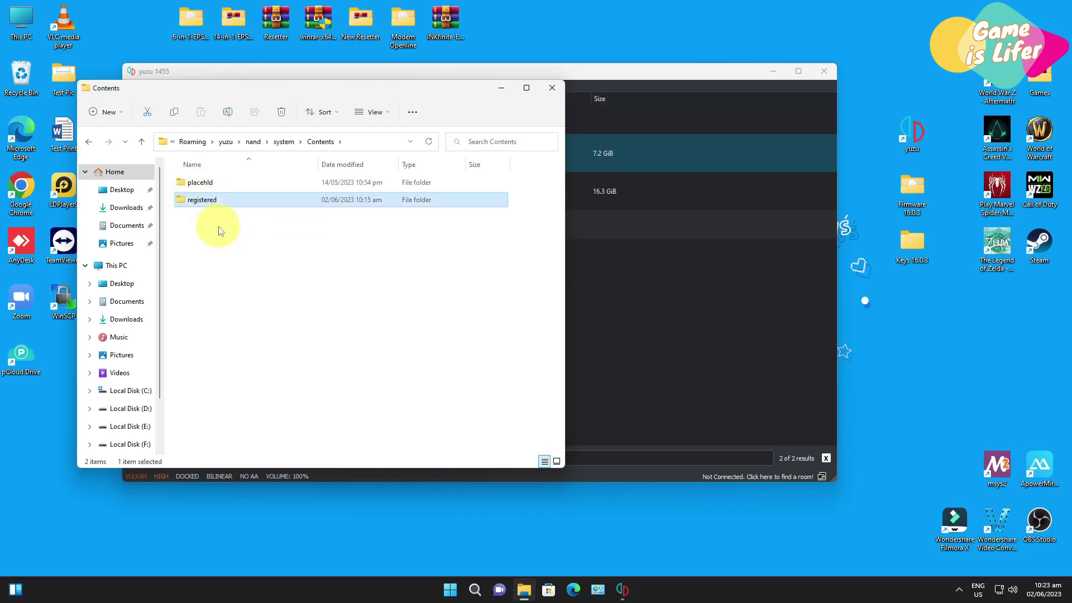
double_click(202, 201)
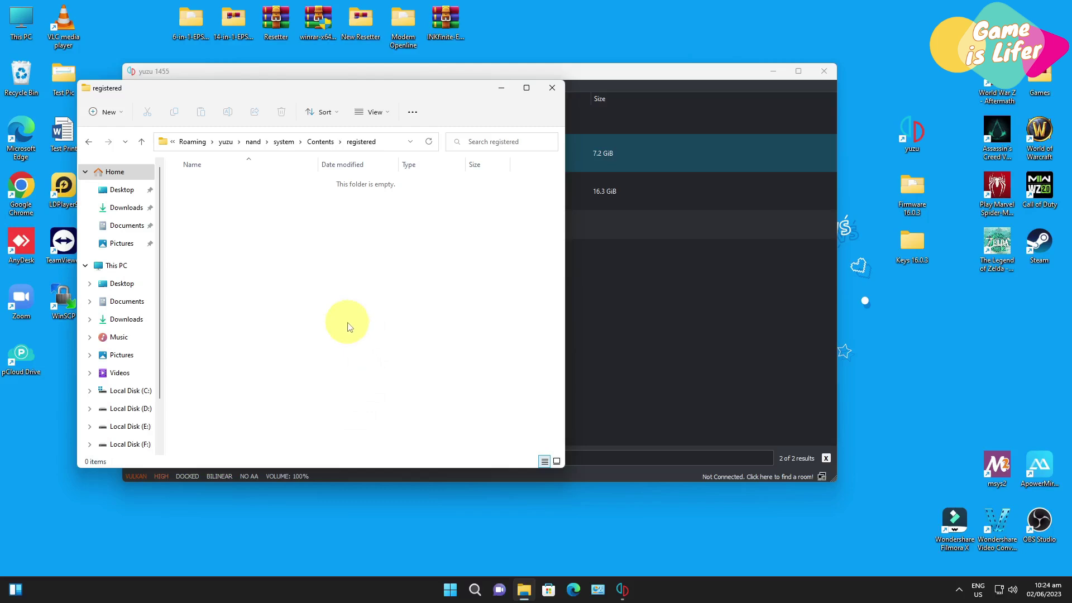
- Move all files from the desktop folder Firmware 16.0.3 into the registered folder and close both folder windows
left_click(913, 188)
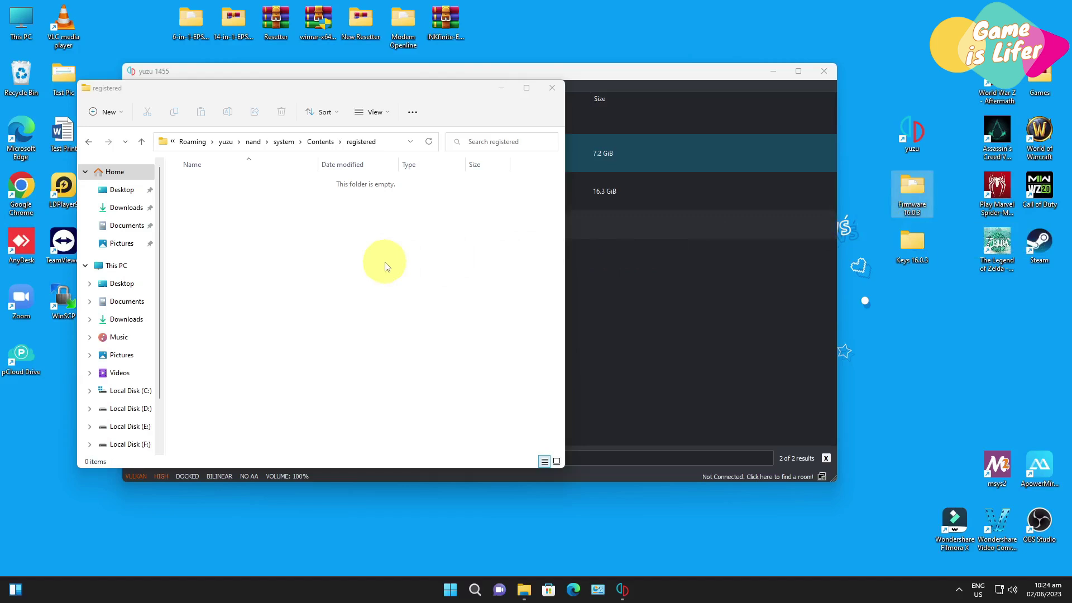
double_click(917, 188)
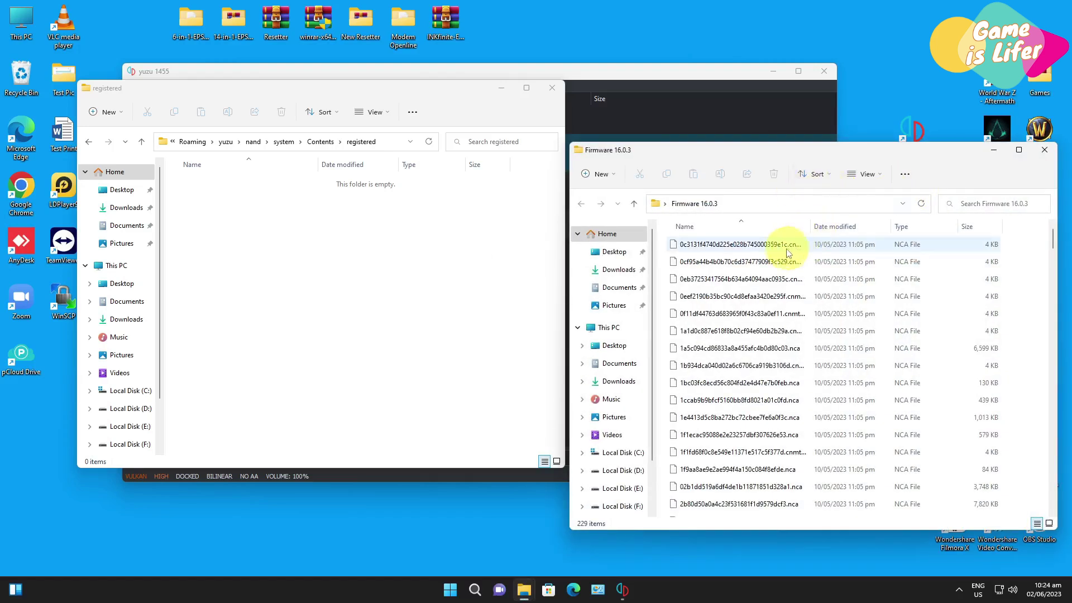
left_click(758, 246)
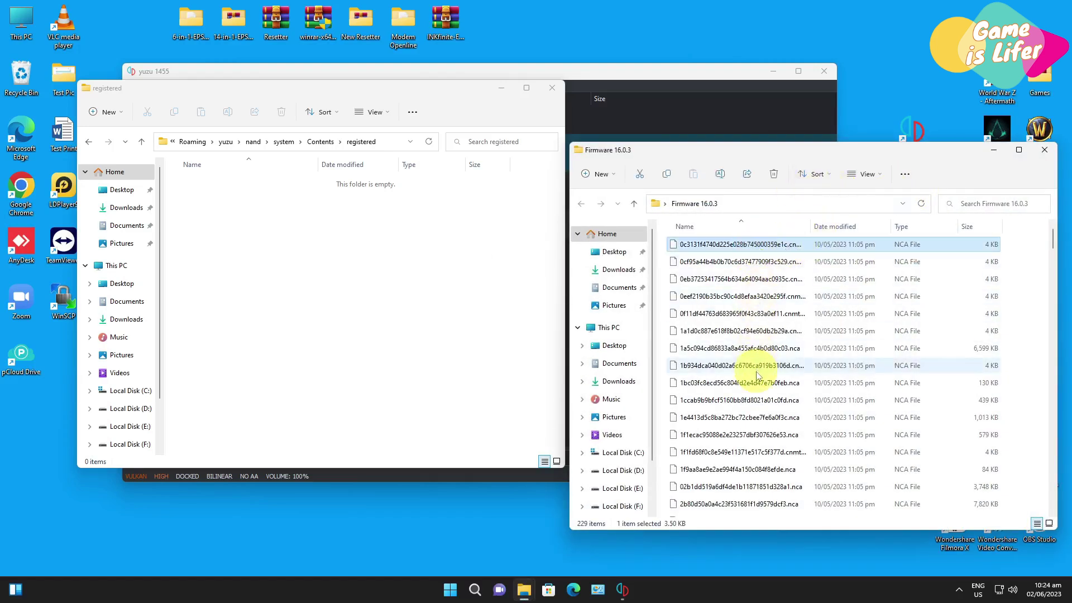
key("ctrl+a")
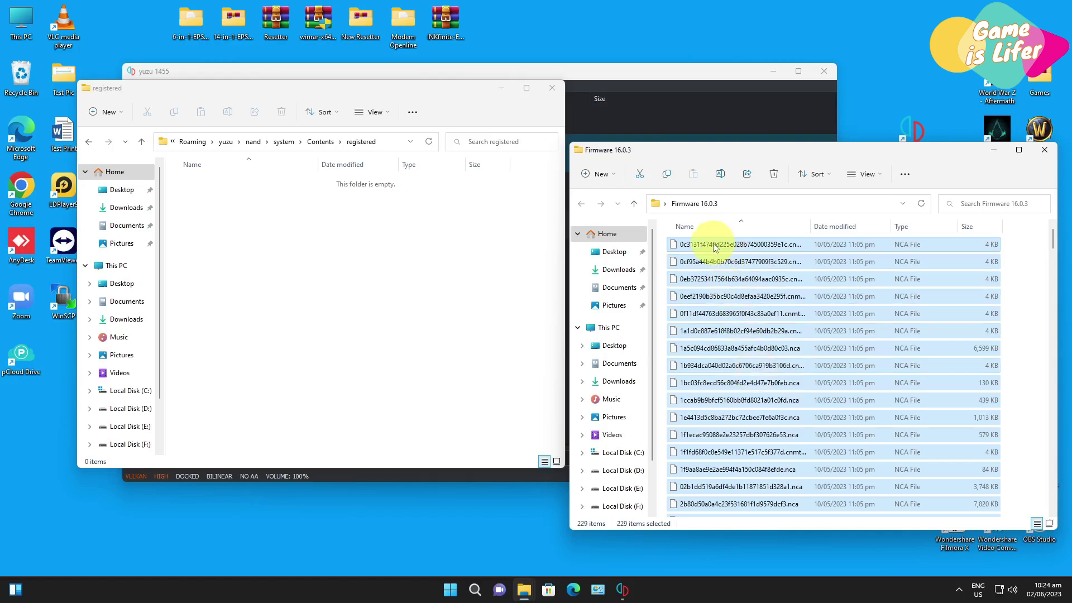
left_click_drag(715, 248, 342, 233)
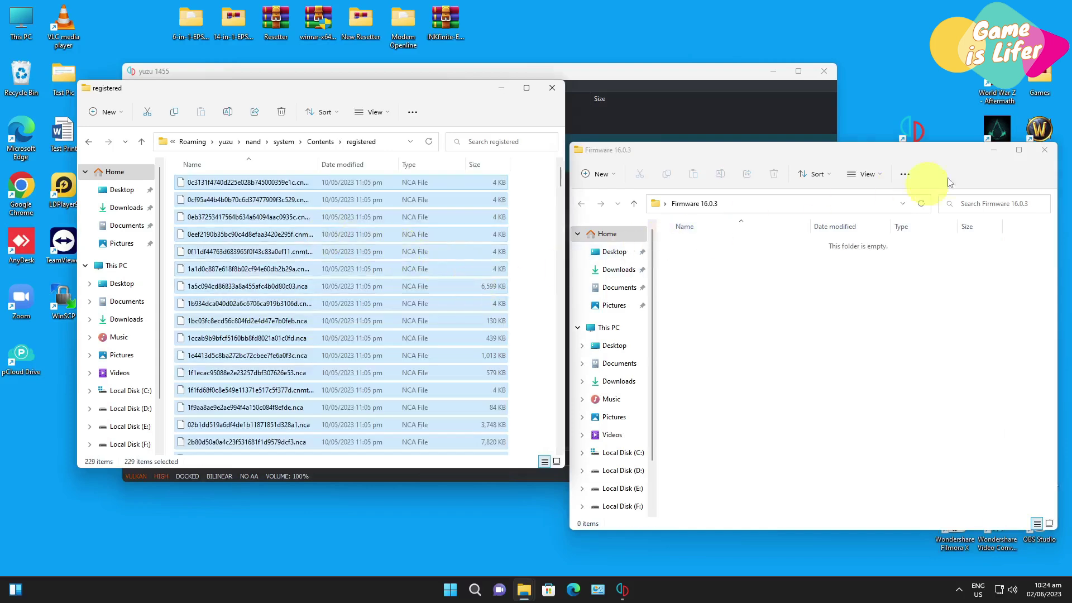
left_click(1044, 149)
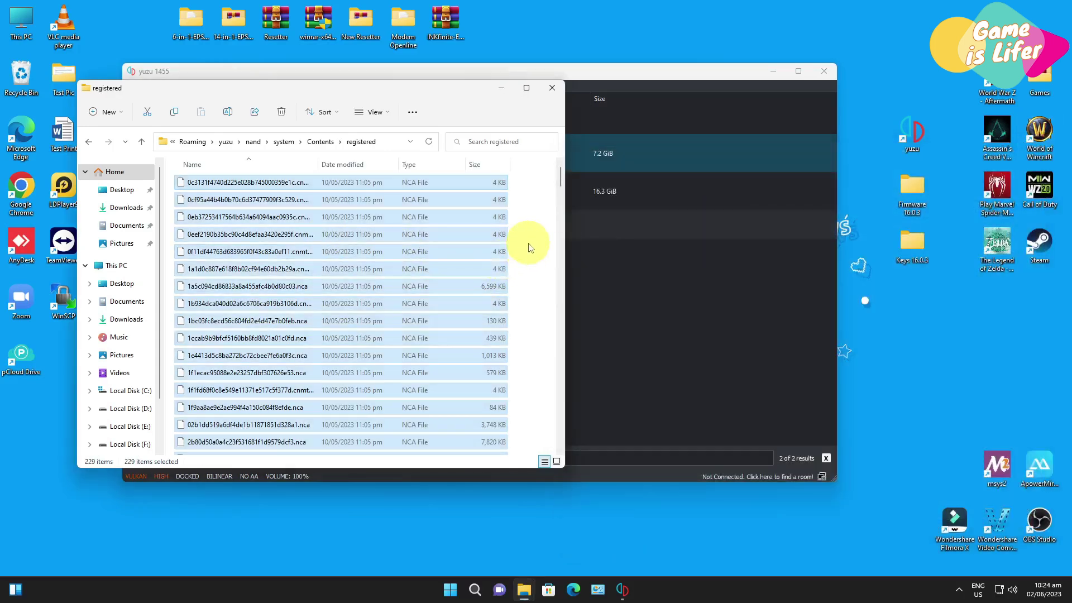
left_click(528, 244)
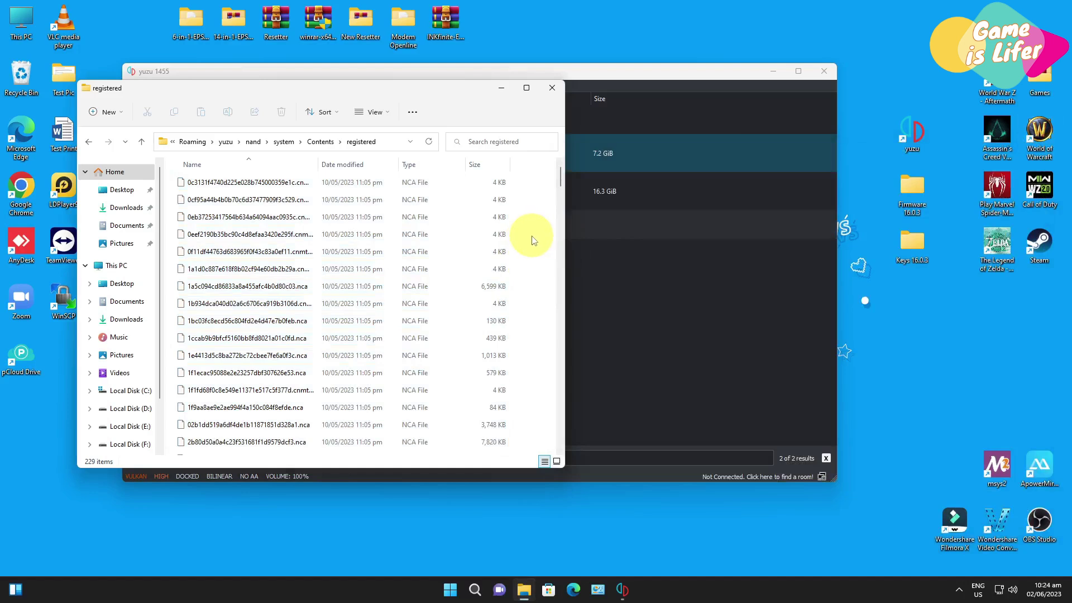
left_click(552, 88)
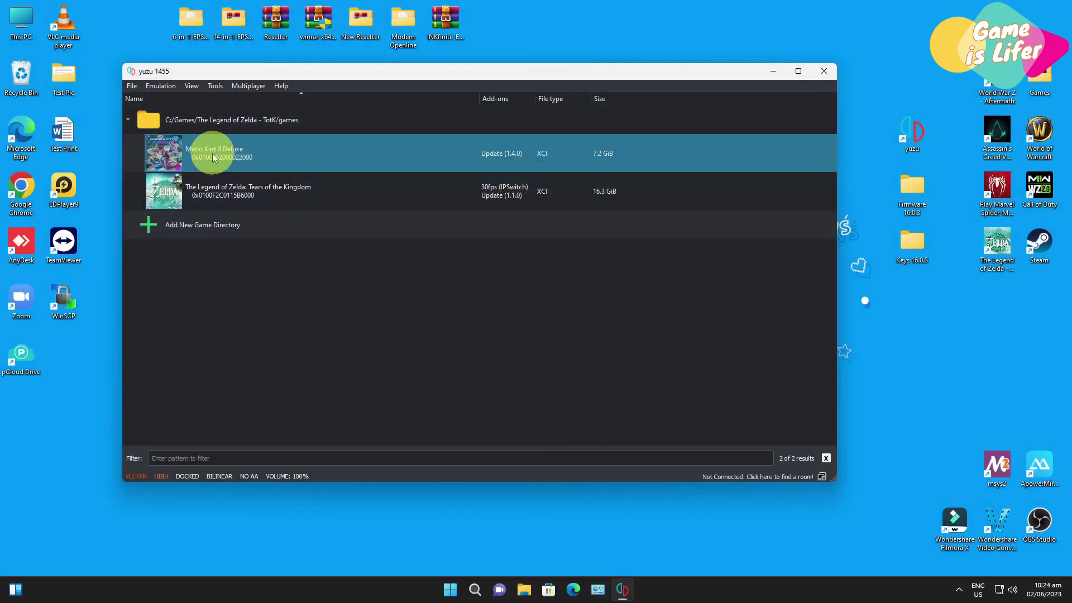
- Open the save data location of Mario Kart 8 Deluxe and move its window over the emulator
right_click(264, 155)
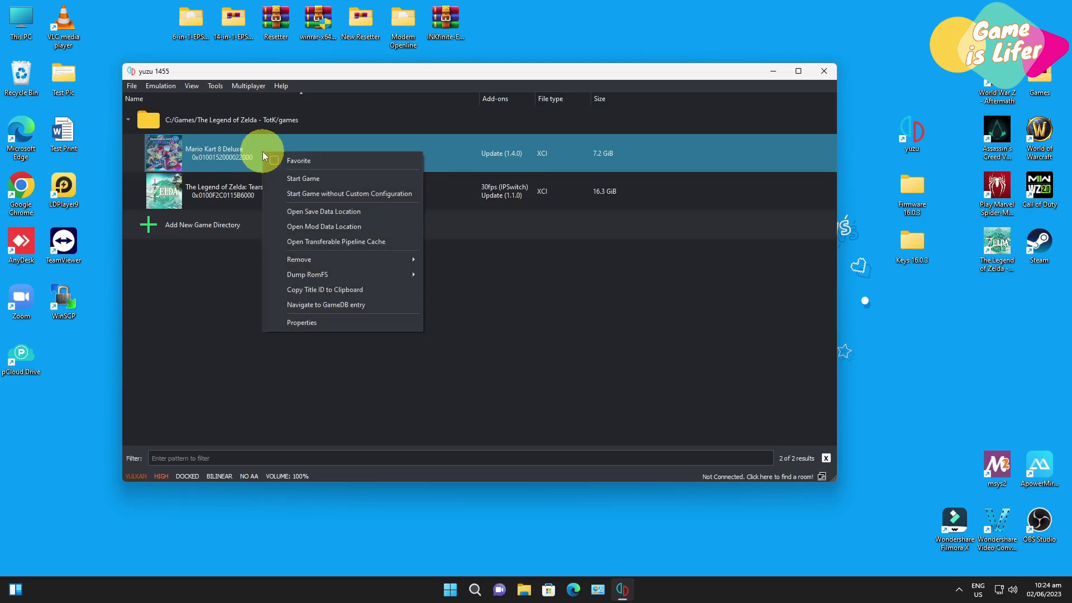
left_click(308, 217)
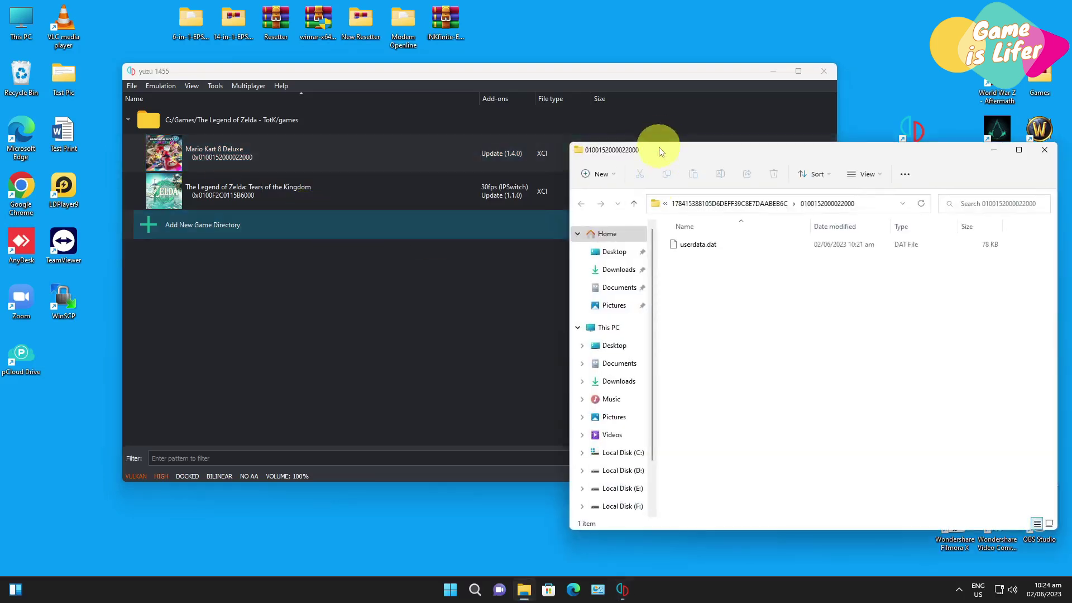
left_click_drag(658, 150, 455, 119)
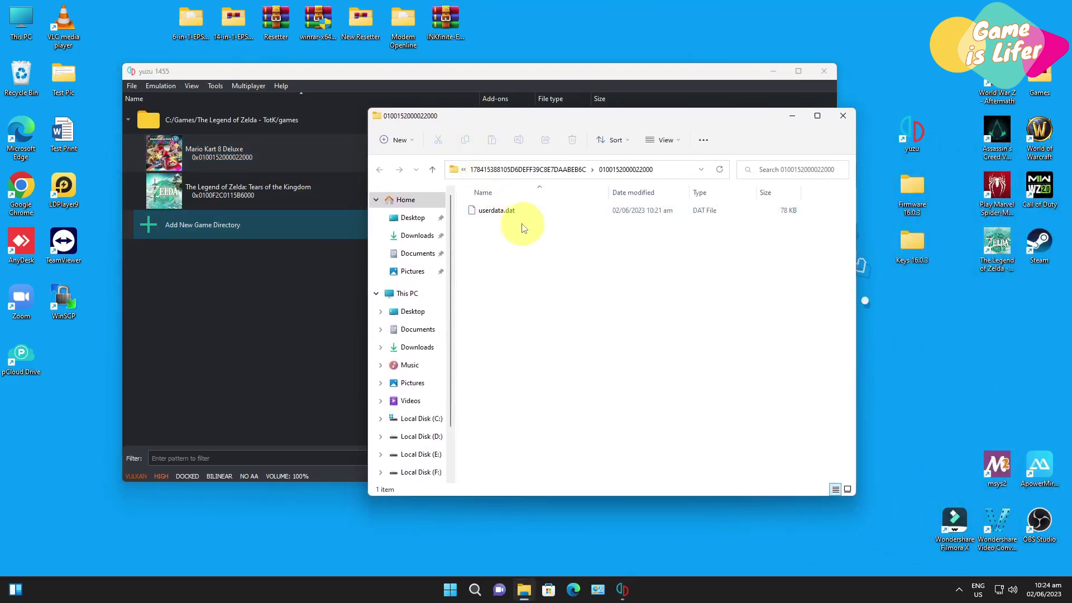
- Delete the userdata.dat file from the Mario Kart 8 Deluxe save data folder and close the folder window
left_click(487, 214)
left_click(486, 215)
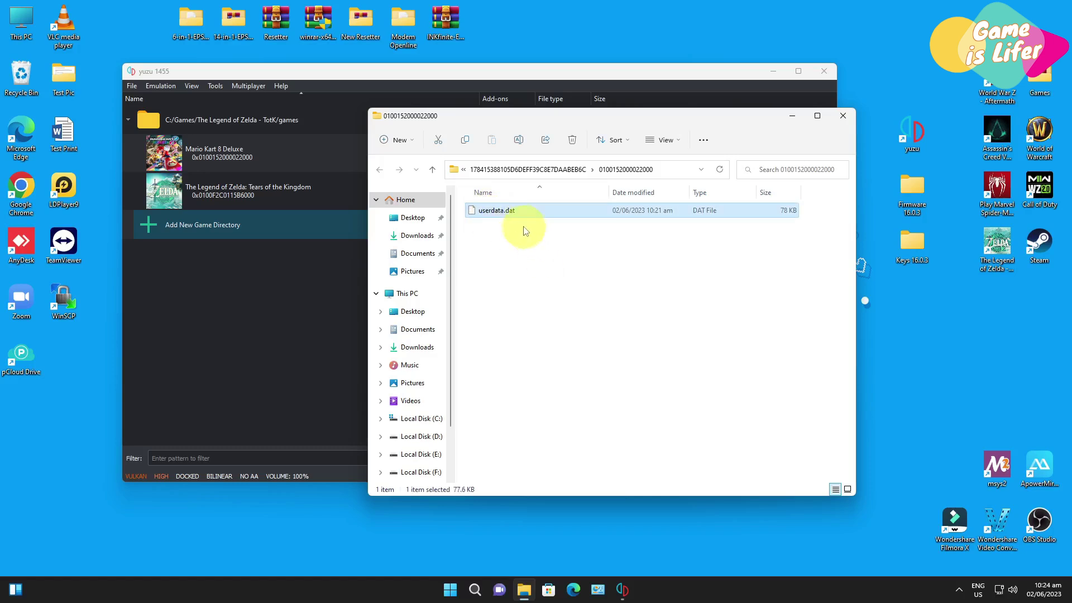
right_click(511, 218)
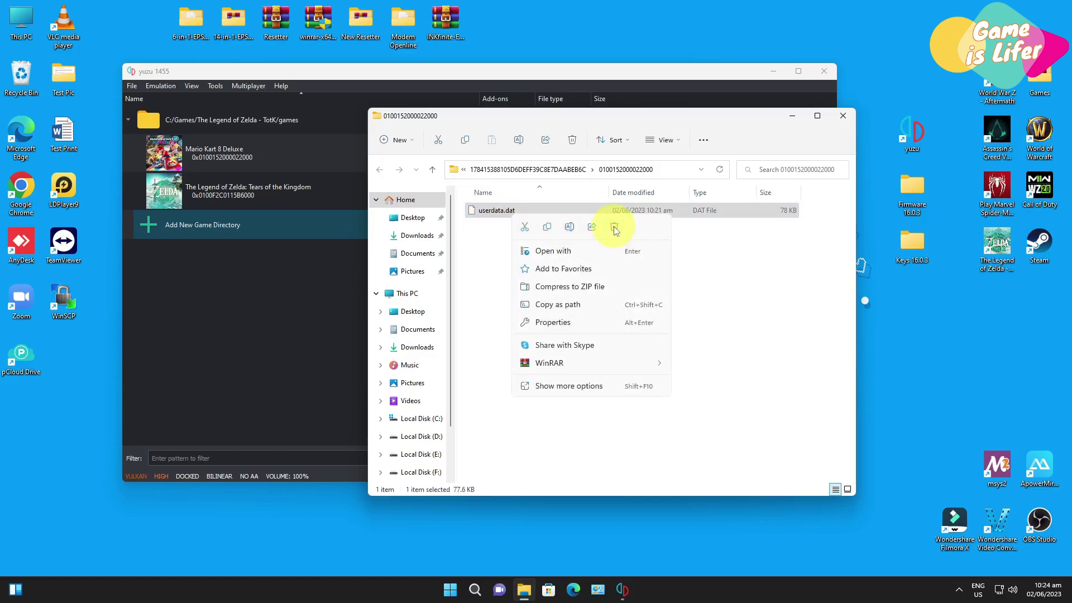
left_click(615, 228)
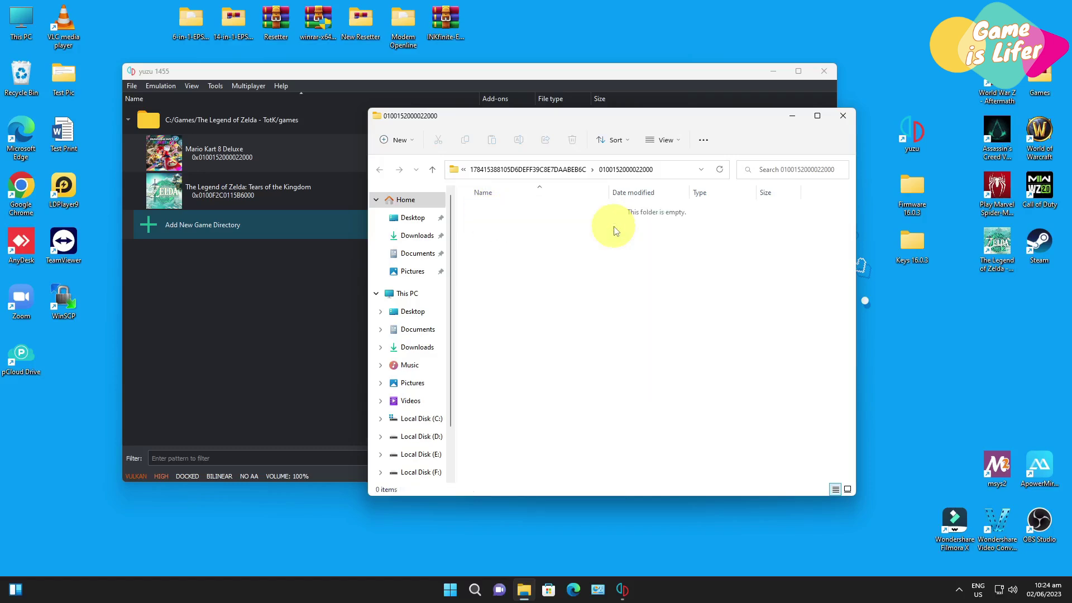
left_click(846, 119)
- Remove all pipeline caches of Mario Kart 8 Deluxe, confirm the deletion of its transferable shader caches and dismiss the notice
left_click(276, 157)
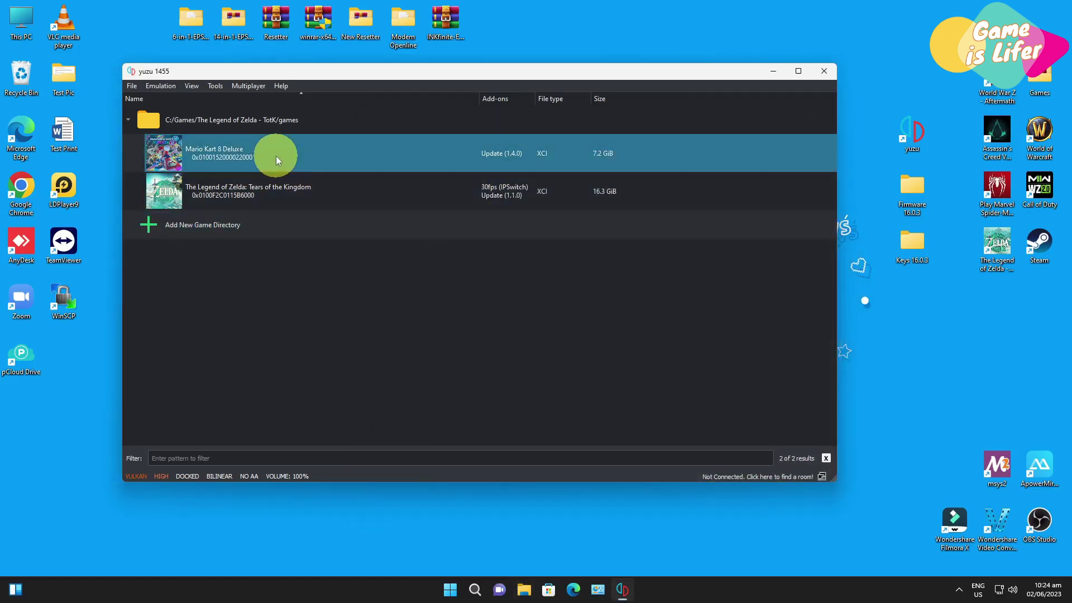
right_click(276, 158)
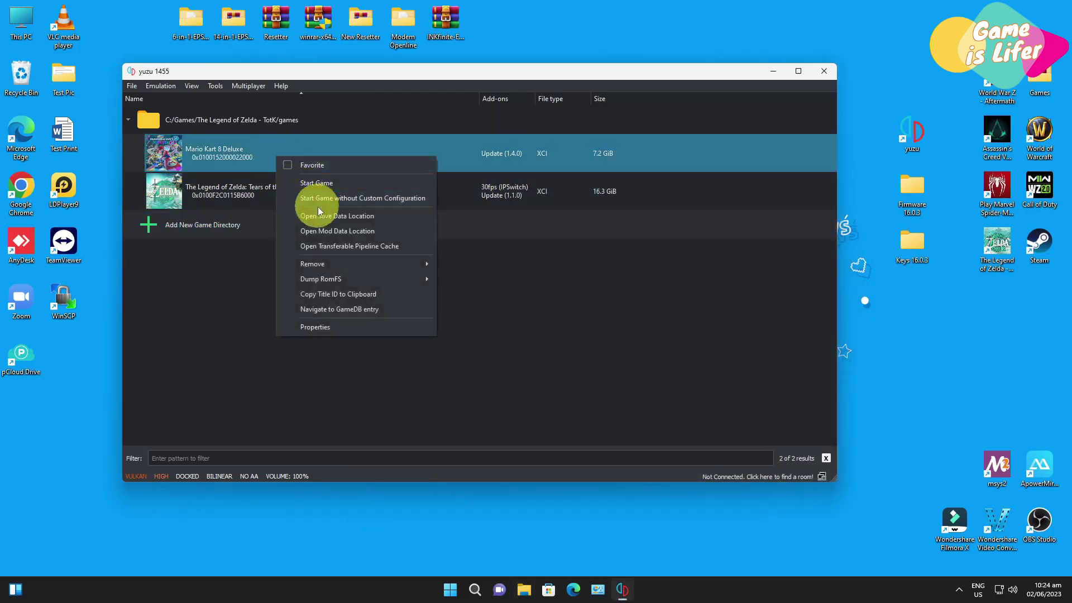
mouse_move(313, 264)
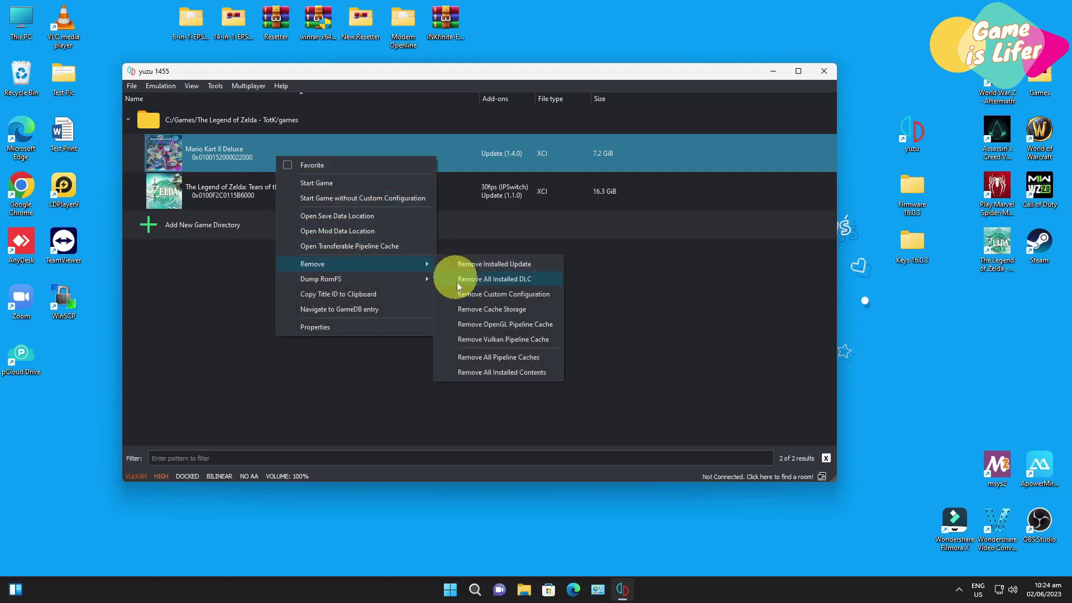
left_click(530, 359)
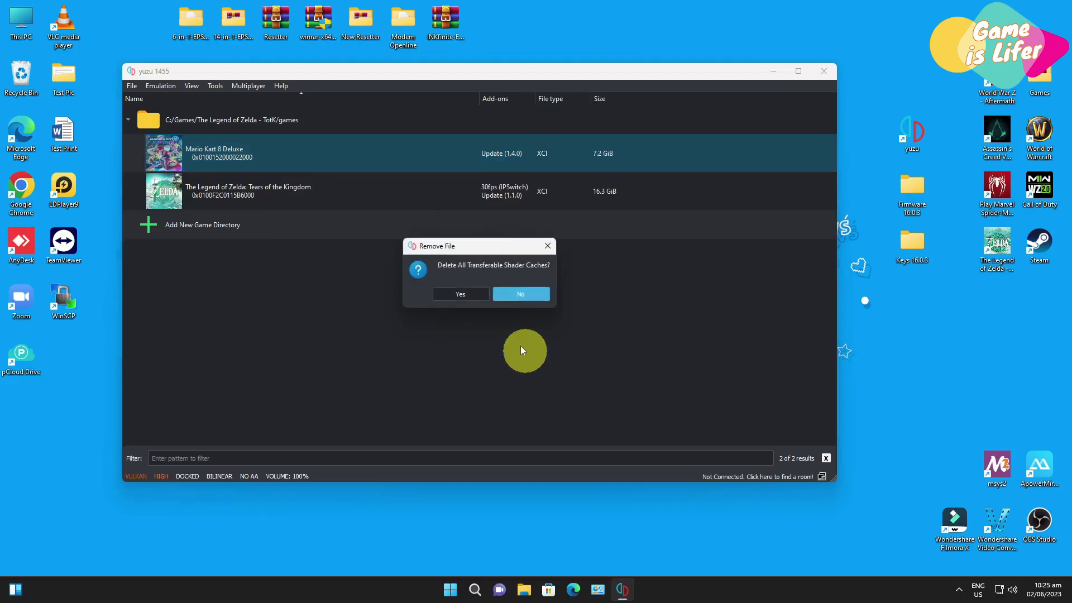
left_click(464, 290)
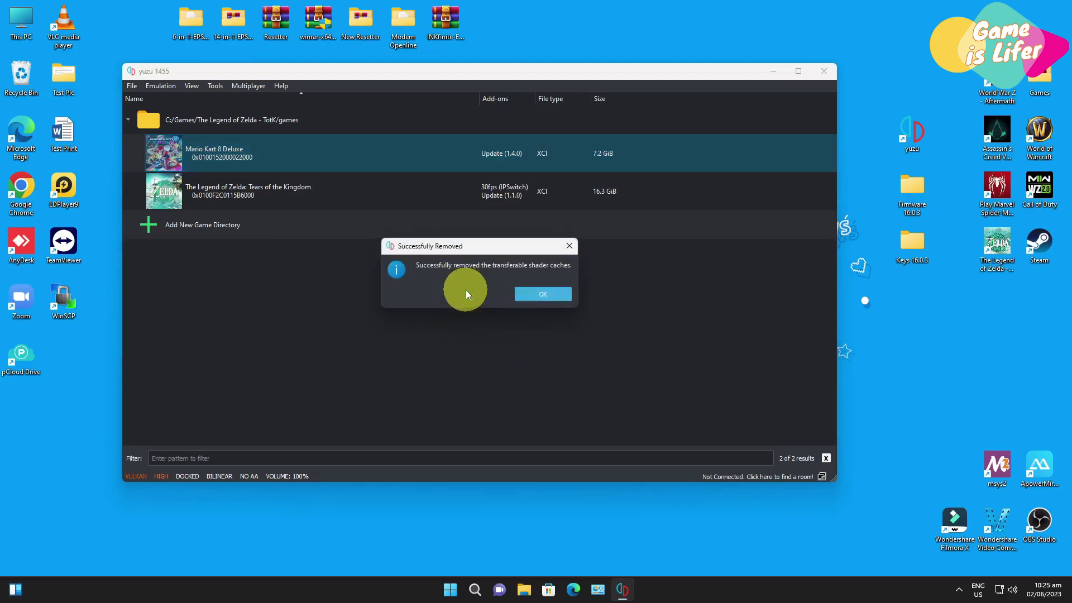
left_click(544, 294)
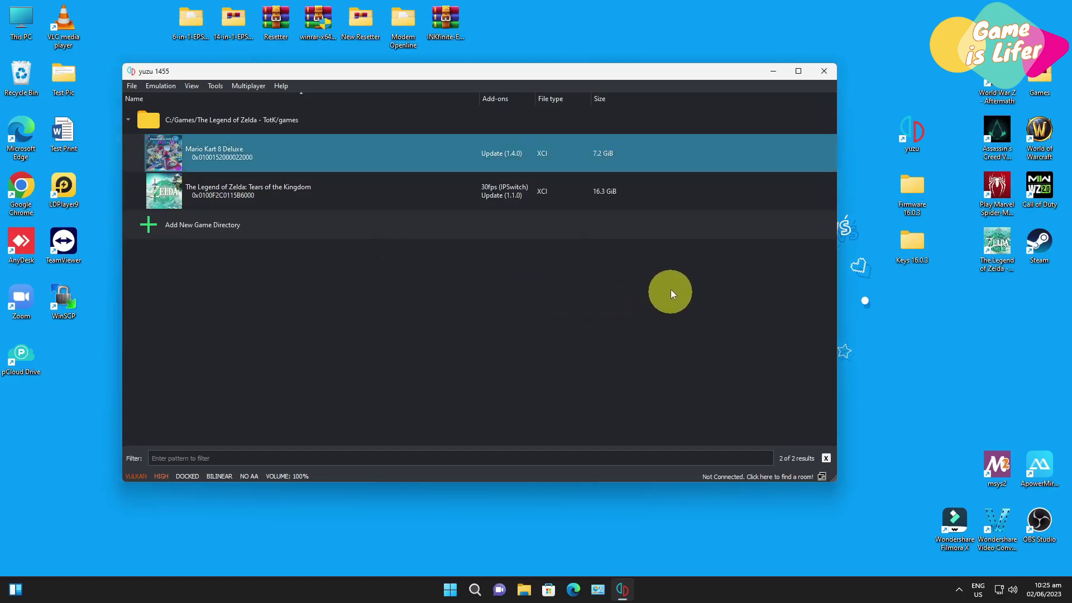
- Restart the yuzu emulator and start the game Mario Kart 8 Deluxe
left_click(824, 71)
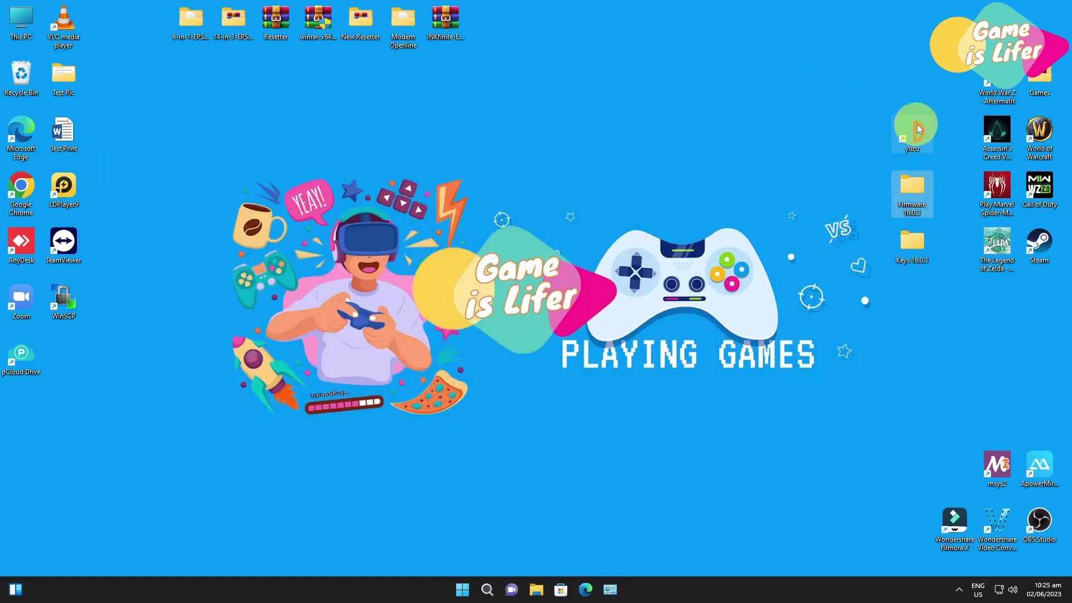
double_click(915, 130)
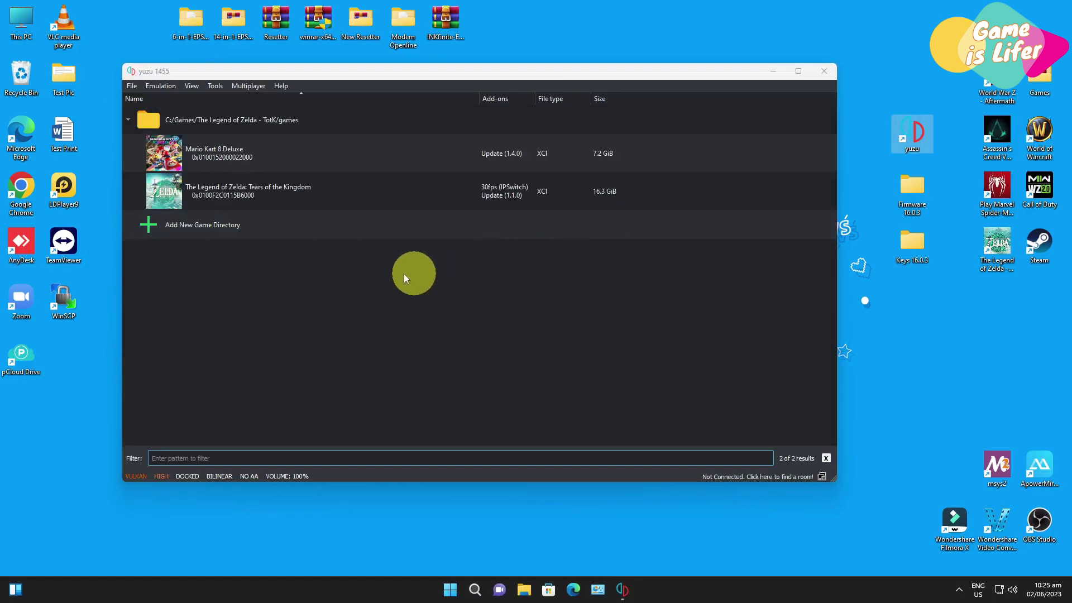
left_click(277, 156)
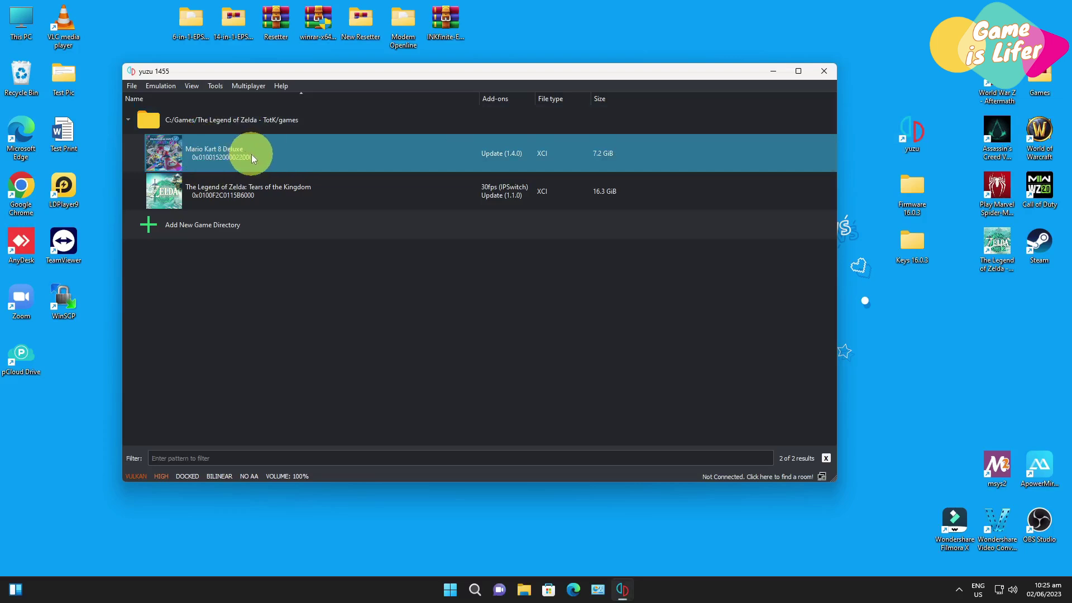
right_click(252, 158)
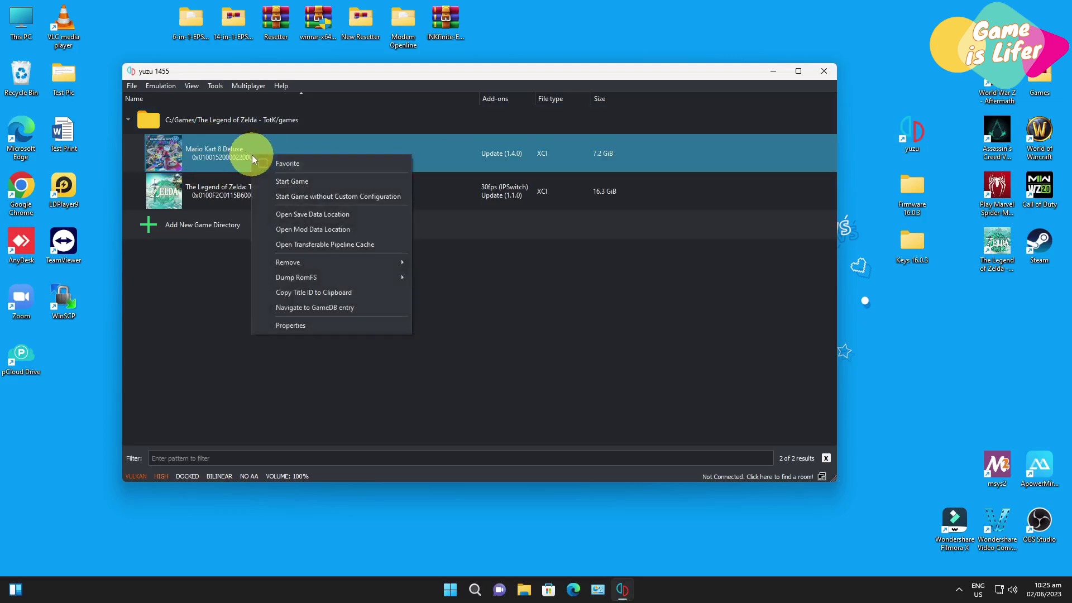
left_click(306, 182)
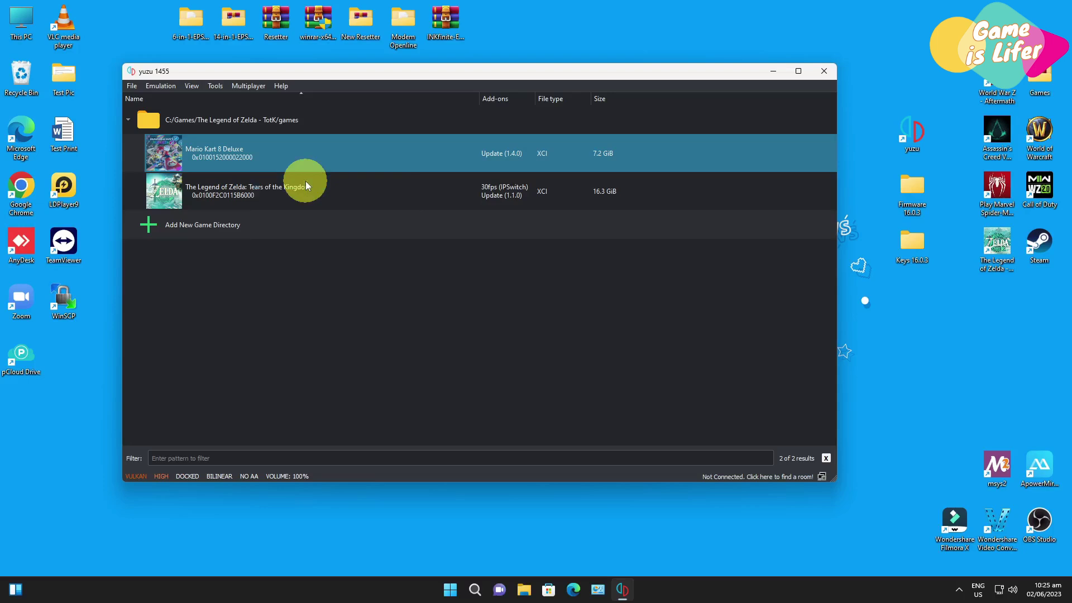